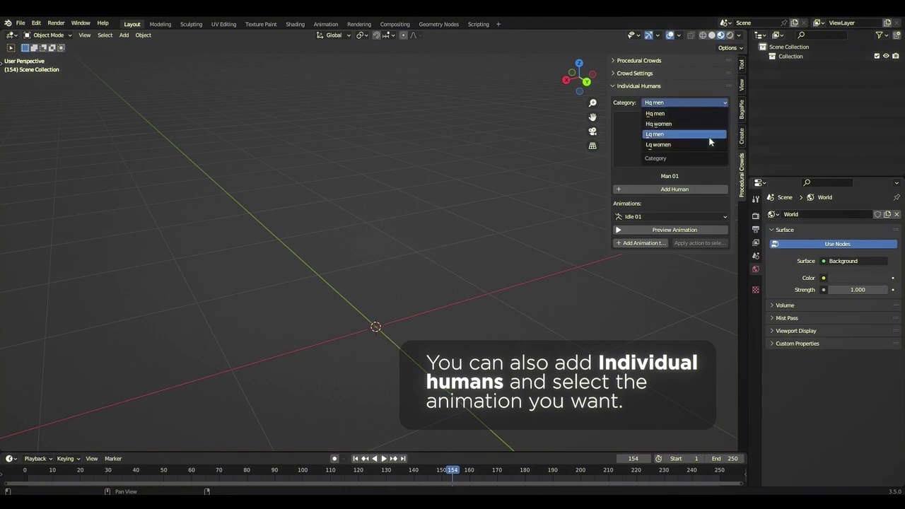
# - Add the high-quality Man 03 human from the Hq men category to the scene
pyautogui.click(706, 114)
pyautogui.click(700, 123)
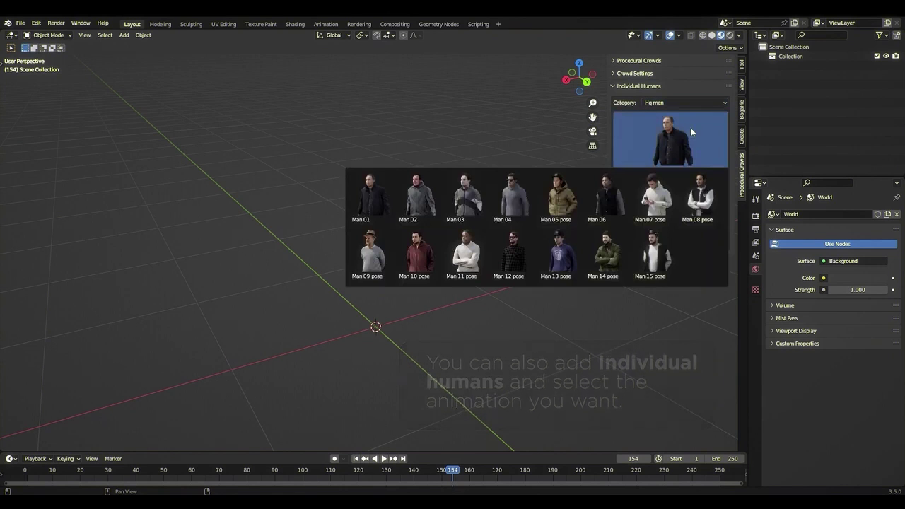
pyautogui.click(465, 196)
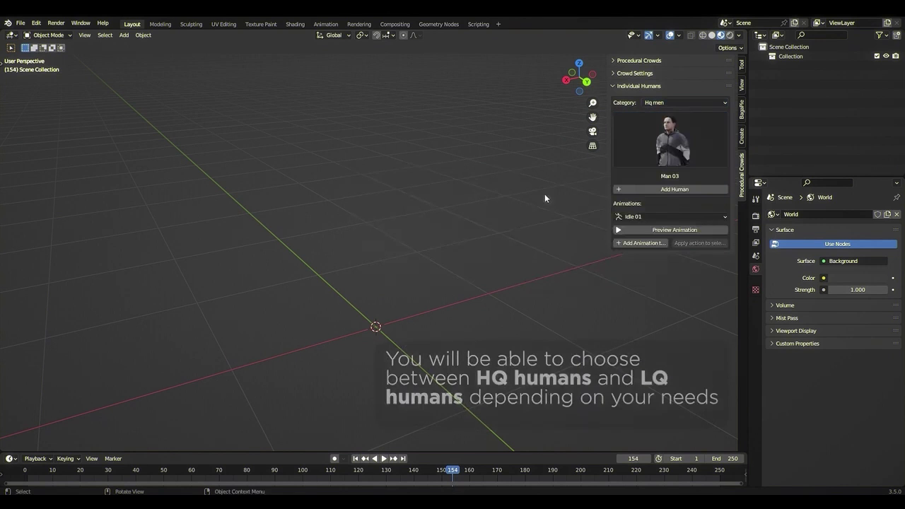
pyautogui.click(709, 188)
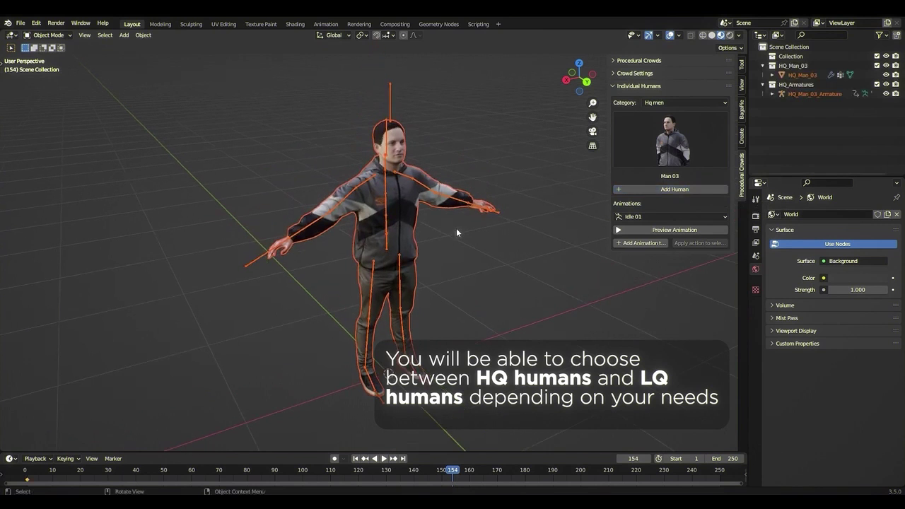
# - Apply the idle animation to the selected human's mesh and keep it in place
pyautogui.click(424, 212)
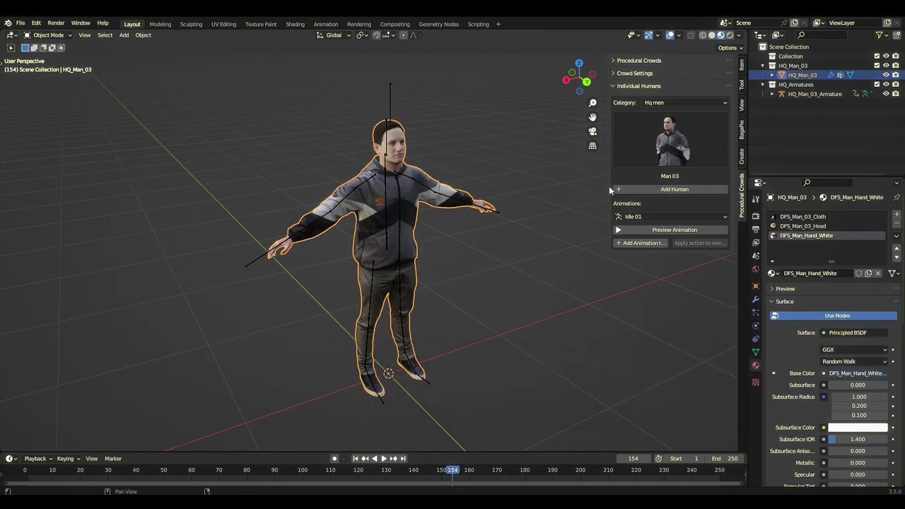
pyautogui.moveTo(609, 186); pyautogui.dragTo(564, 187)
pyautogui.click(616, 243)
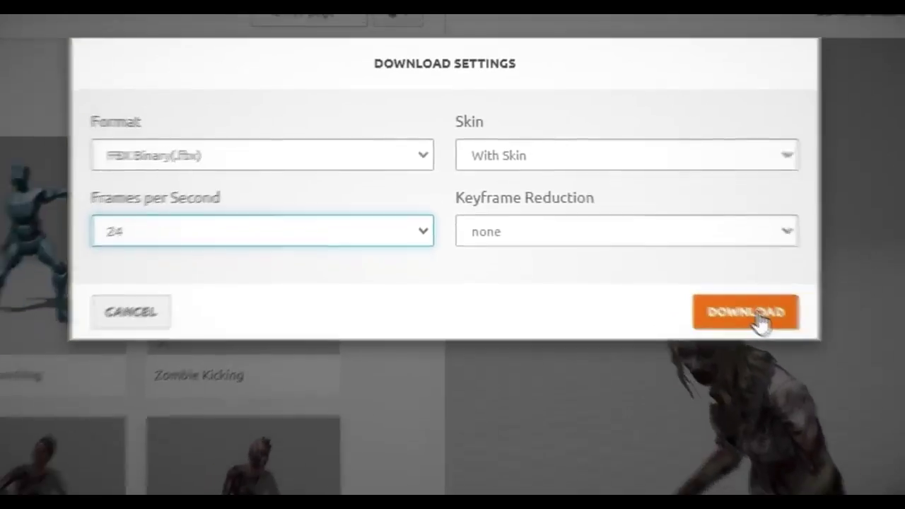
pyautogui.click(749, 317)
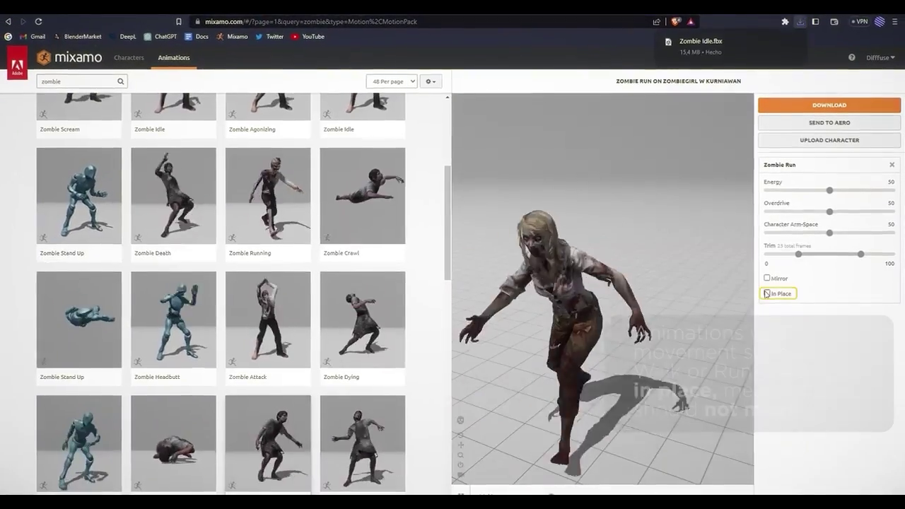
pyautogui.click(767, 293)
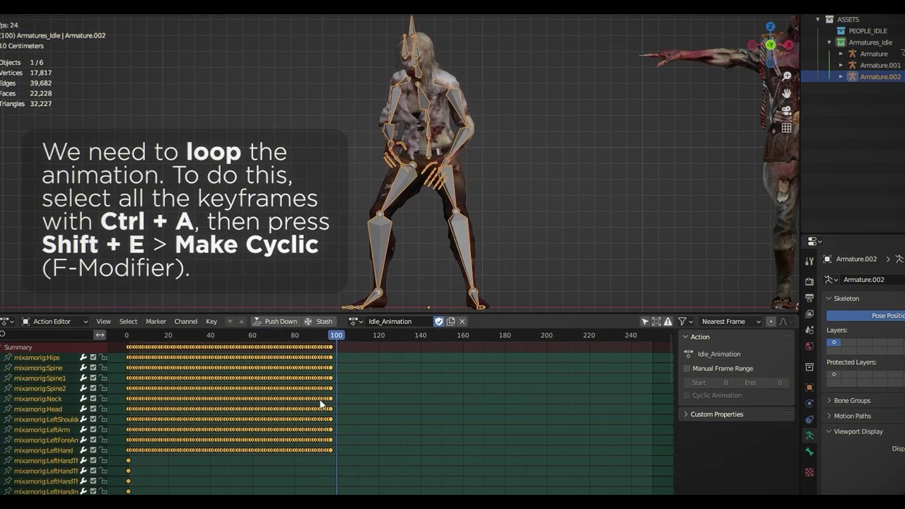
# - Apply Make Cyclic (F-Modifier) to the Idle_Animation keys and play the timeline to check the loop
pyautogui.hotkey('shift', 'e')
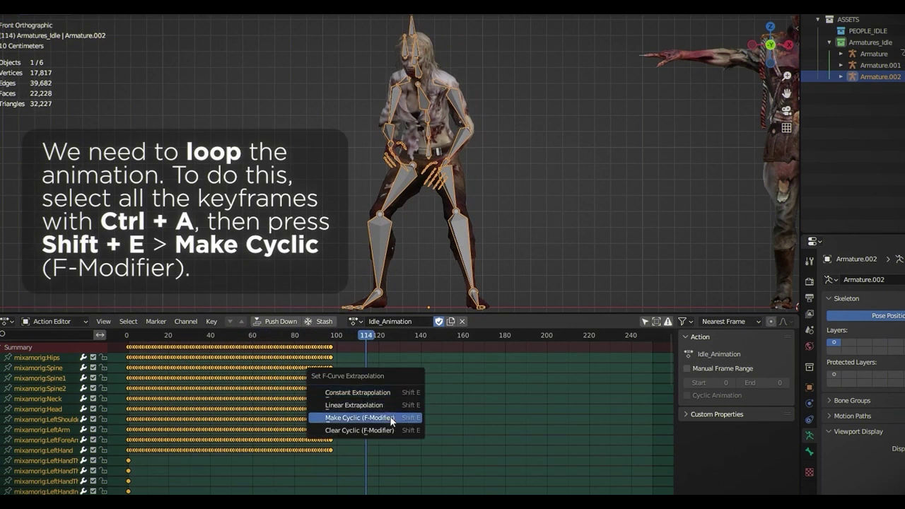
pyautogui.click(393, 417)
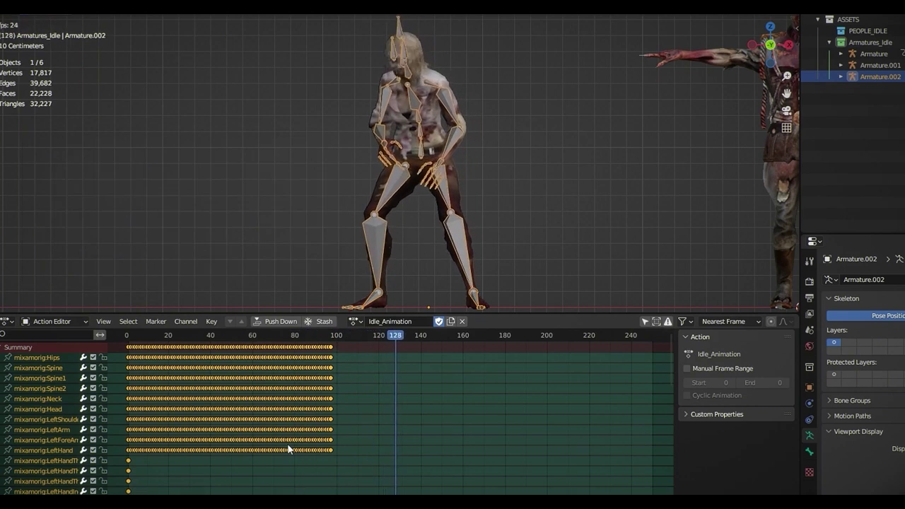
pyautogui.press('space')
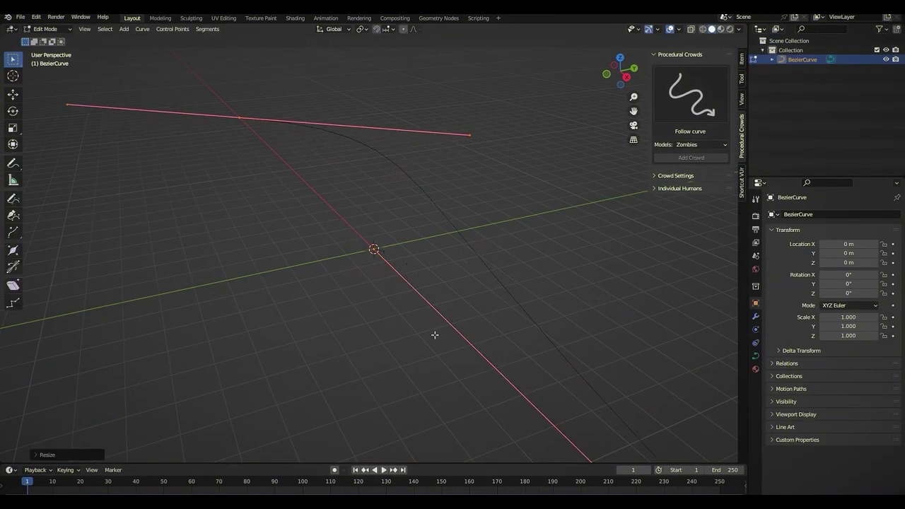
# - Add a Zombies crowd following the Bezier curve and view it in Material Preview shading
pyautogui.click(717, 159)
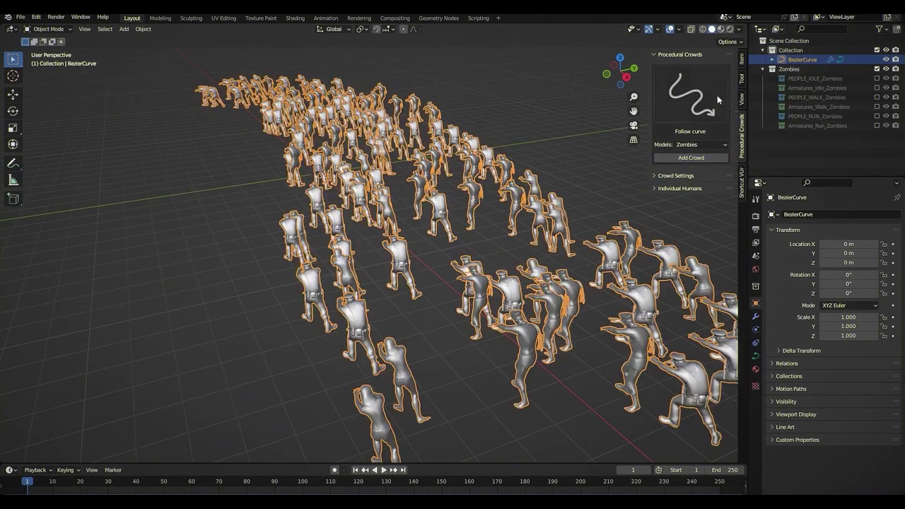
pyautogui.click(720, 29)
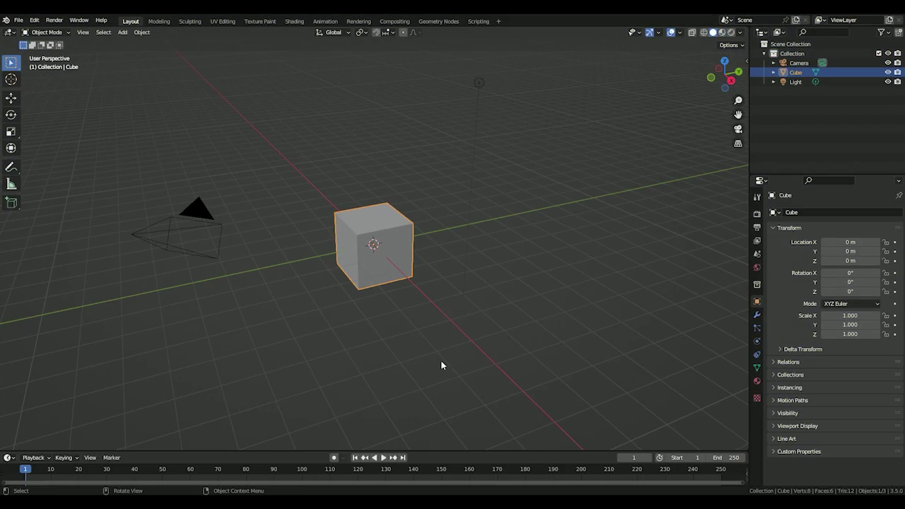
# - Install the Procedural Crowds - v1.0.5.zip add-on from Preferences and enable it
pyautogui.click(35, 22)
pyautogui.click(71, 156)
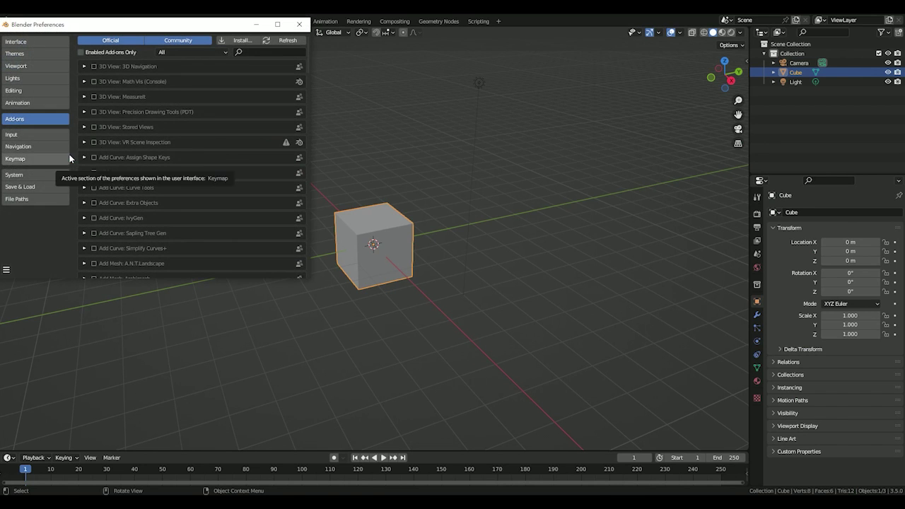
pyautogui.click(241, 40)
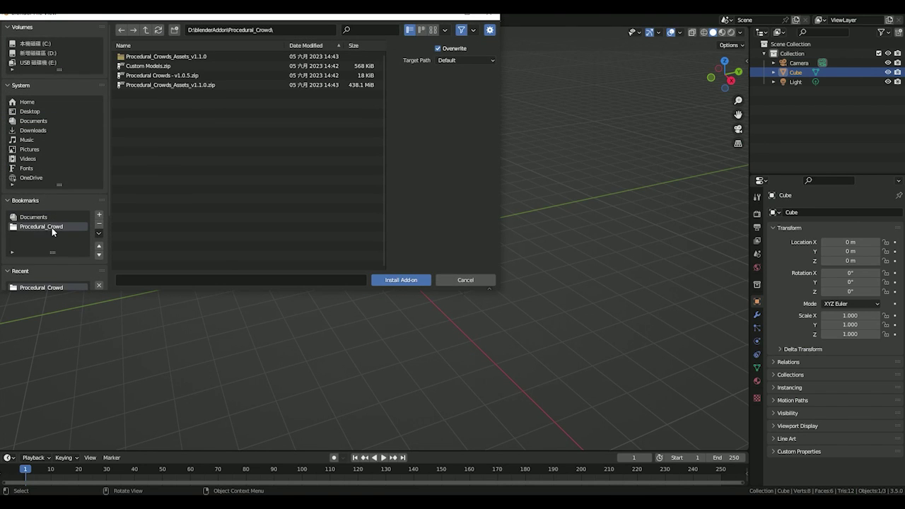
pyautogui.click(191, 75)
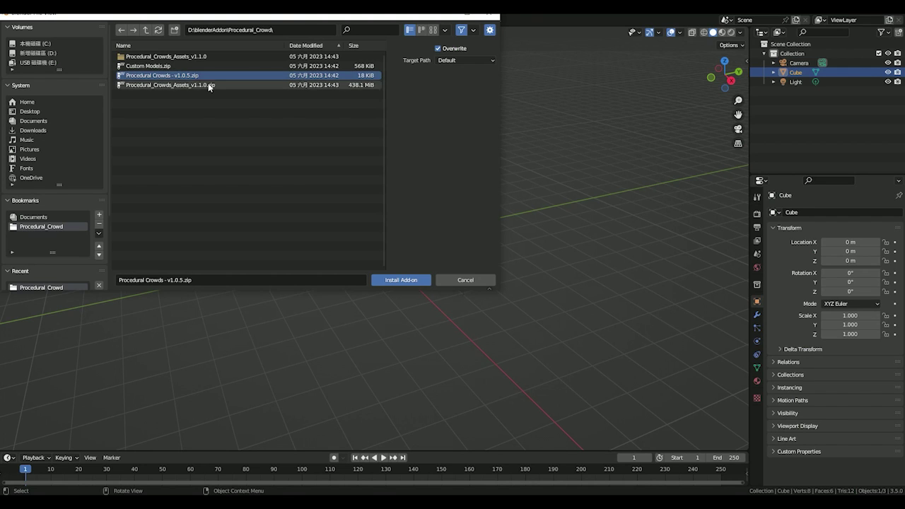
pyautogui.click(400, 279)
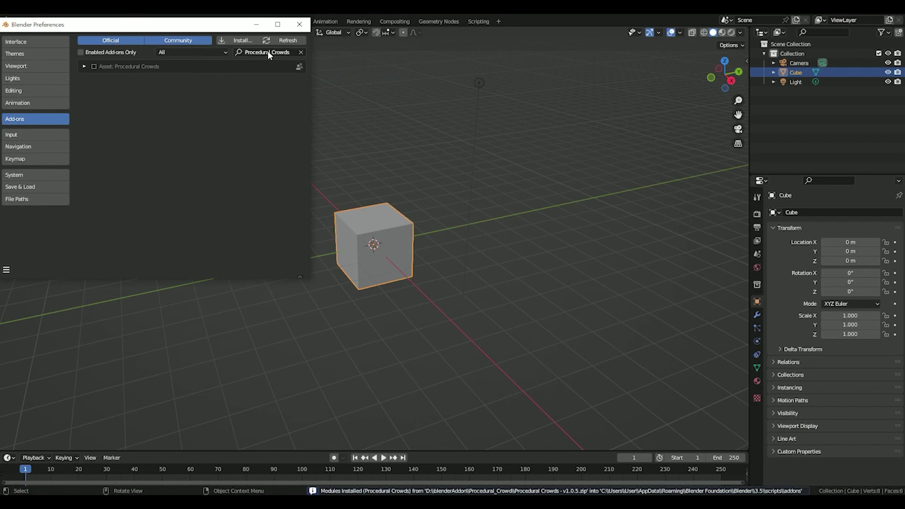
pyautogui.click(93, 66)
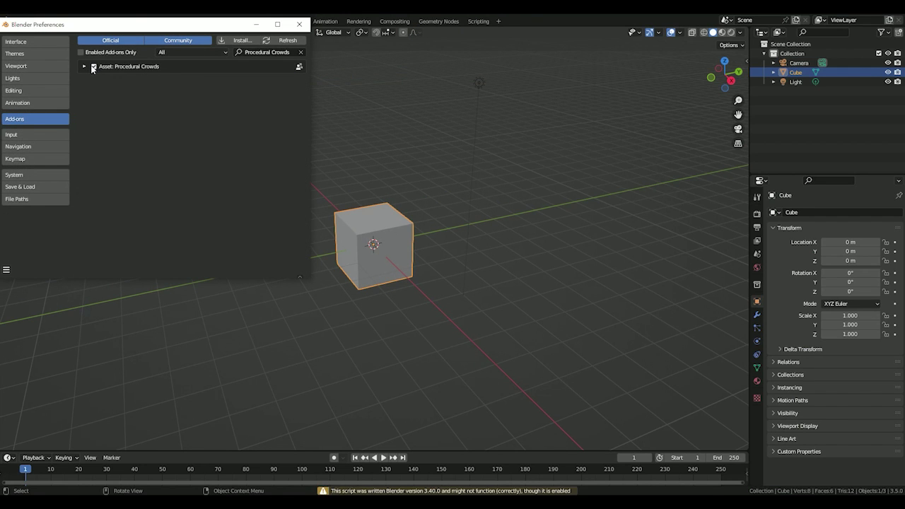
pyautogui.click(84, 67)
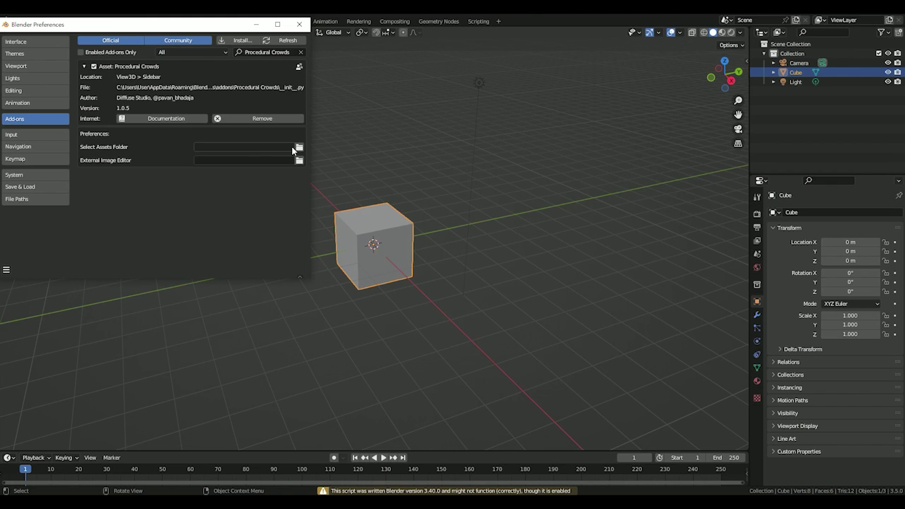
# - Set the add-on's assets folder to Procedural_Crowds_Assets_v1.1.0 and show the Procedural Crowds sidebar tab
pyautogui.click(300, 149)
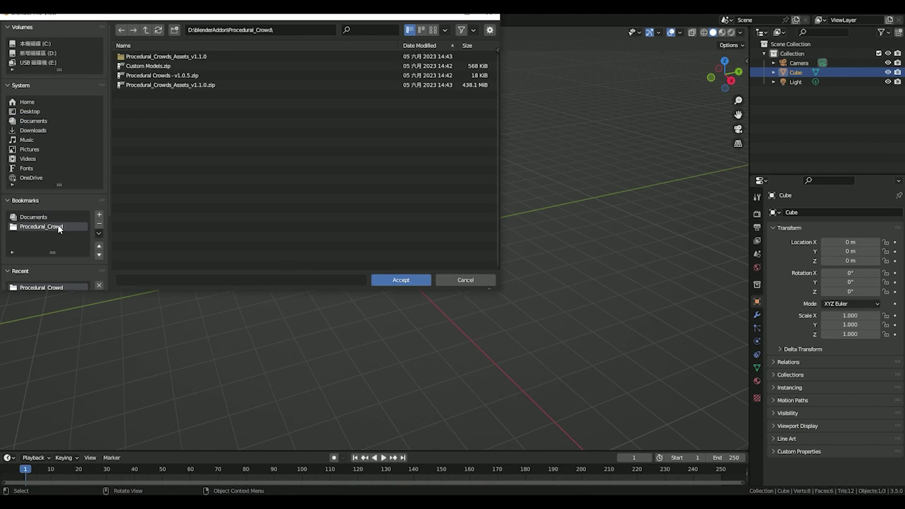
pyautogui.doubleClick(177, 54)
pyautogui.doubleClick(177, 54)
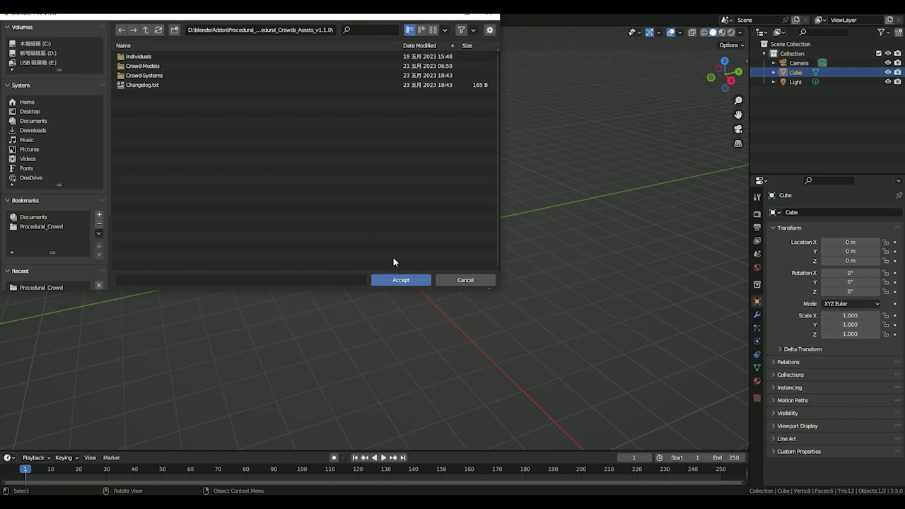
pyautogui.click(403, 280)
pyautogui.press('n')
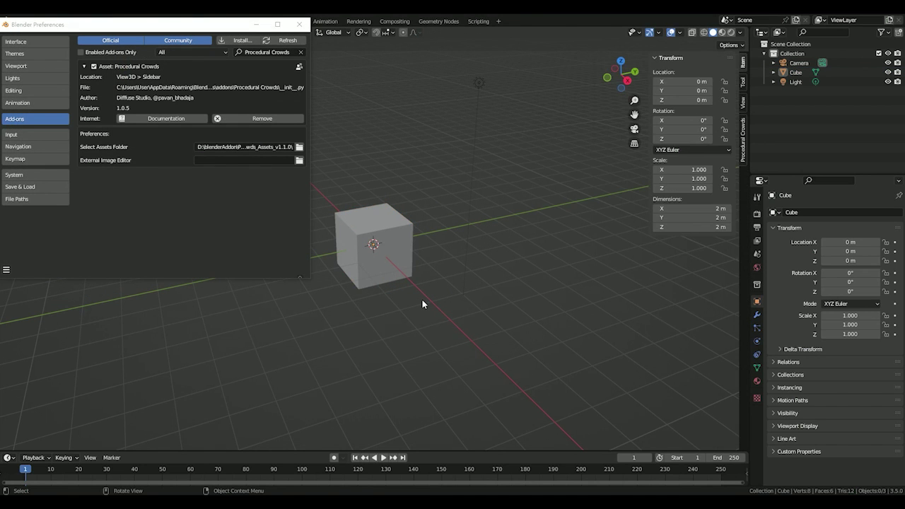
pyautogui.click(742, 138)
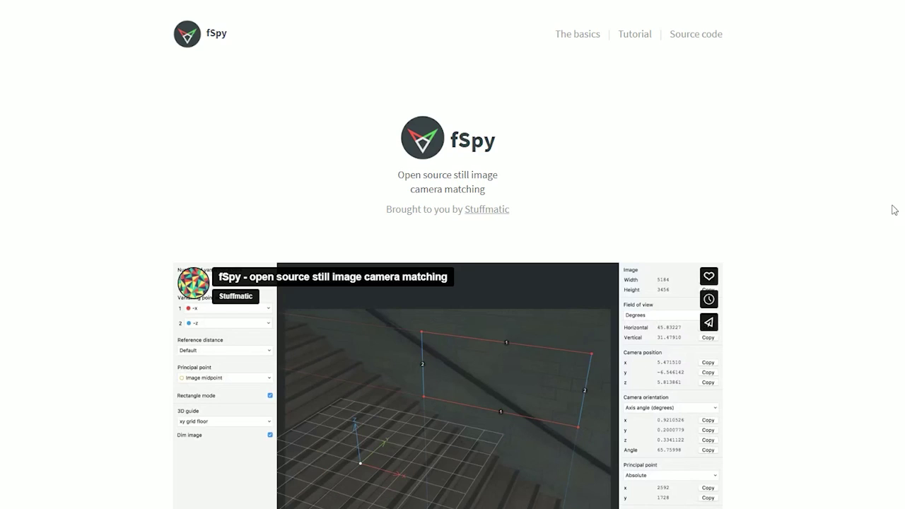
# - Scroll the fSpy home page and go to The basics page
pyautogui.scroll(-1, 890, 208)
pyautogui.scroll(-4, 890, 208)
pyautogui.scroll(-3, 890, 208)
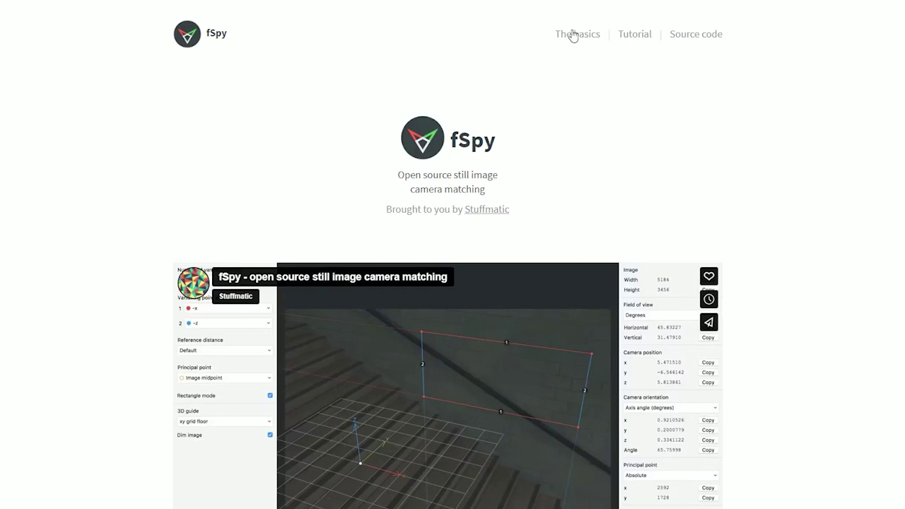
pyautogui.click(571, 35)
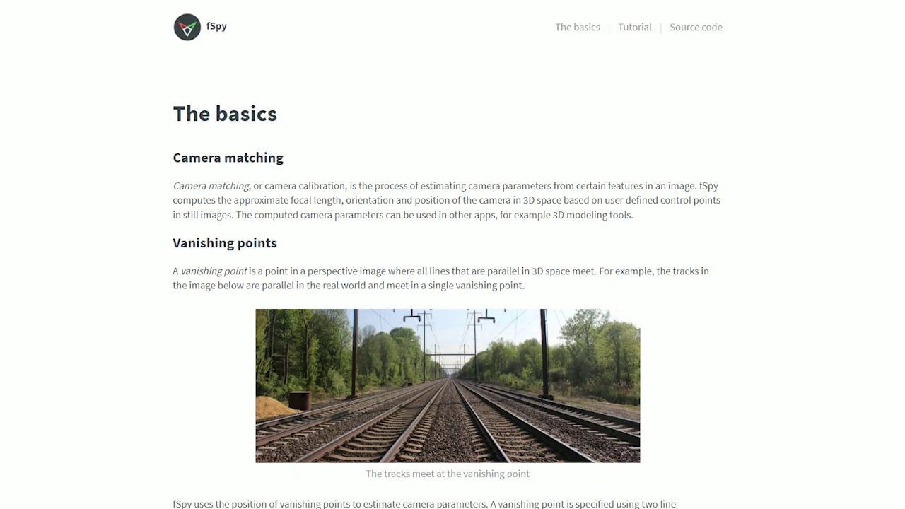
# - Read down through the camera matching and vanishing point explanations
pyautogui.scroll(-3, 452, 283)
pyautogui.scroll(-2, 453, 282)
pyautogui.scroll(-2, 452, 283)
pyautogui.scroll(-3, 453, 283)
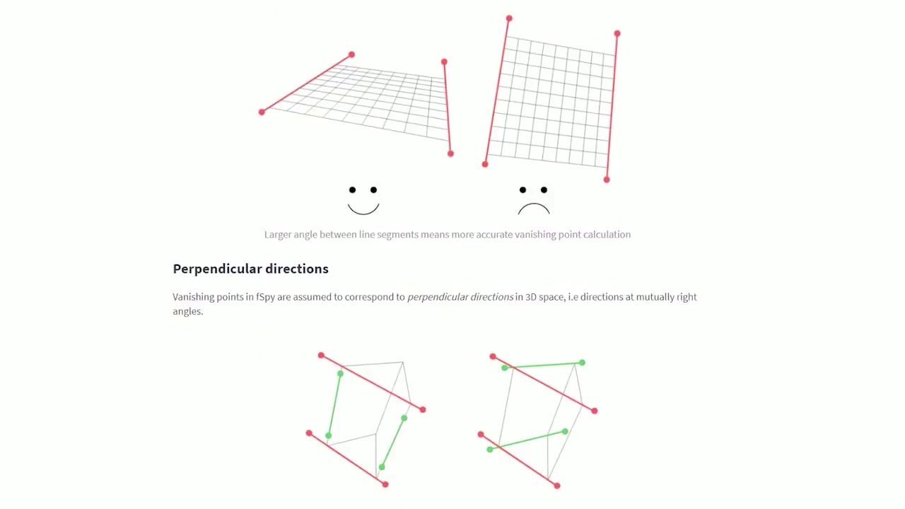
pyautogui.scroll(-4, 452, 282)
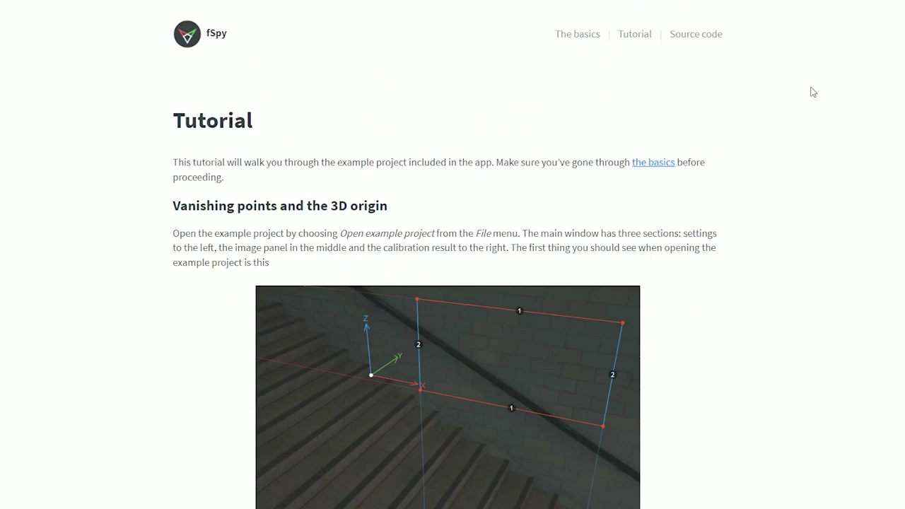
pyautogui.scroll(-2, 813, 92)
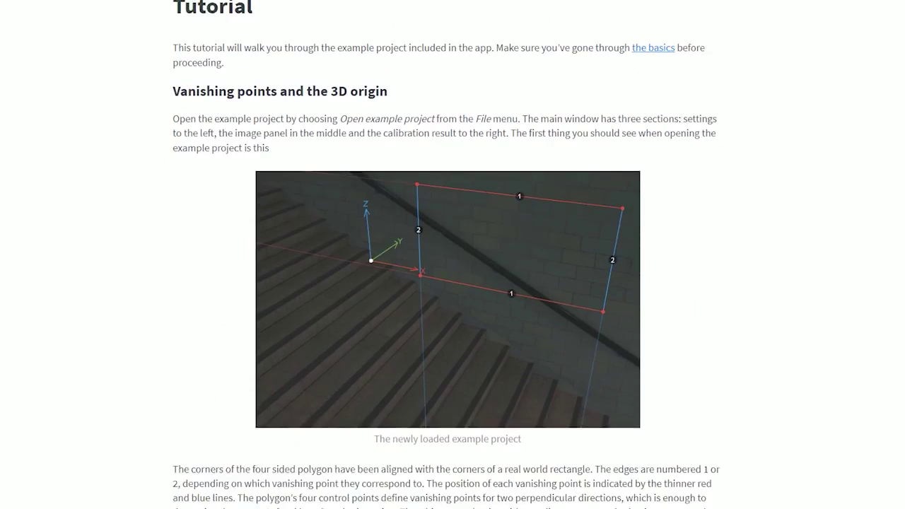
pyautogui.scroll(-3, 813, 92)
pyautogui.scroll(-2, 452, 282)
pyautogui.scroll(-3, 452, 282)
pyautogui.scroll(-3, 452, 283)
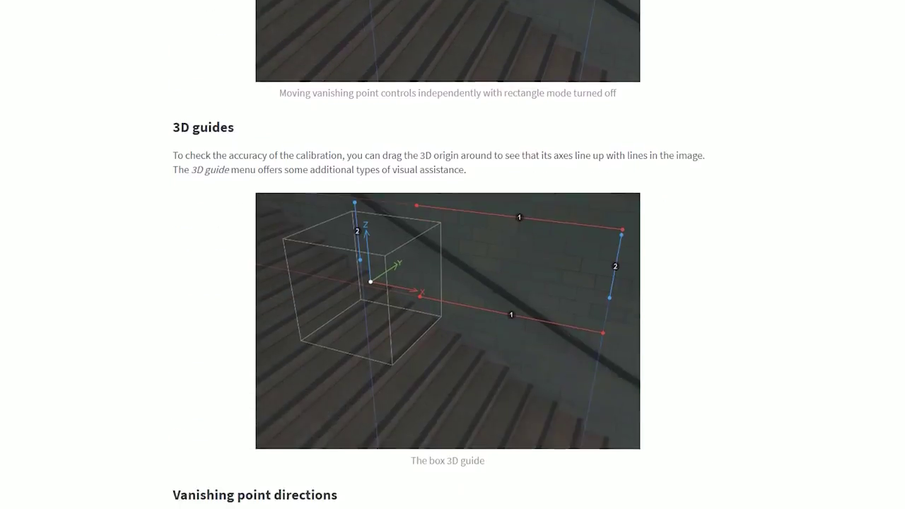
pyautogui.scroll(-4, 452, 282)
pyautogui.scroll(-3, 453, 283)
pyautogui.scroll(-4, 452, 283)
pyautogui.scroll(-4, 452, 282)
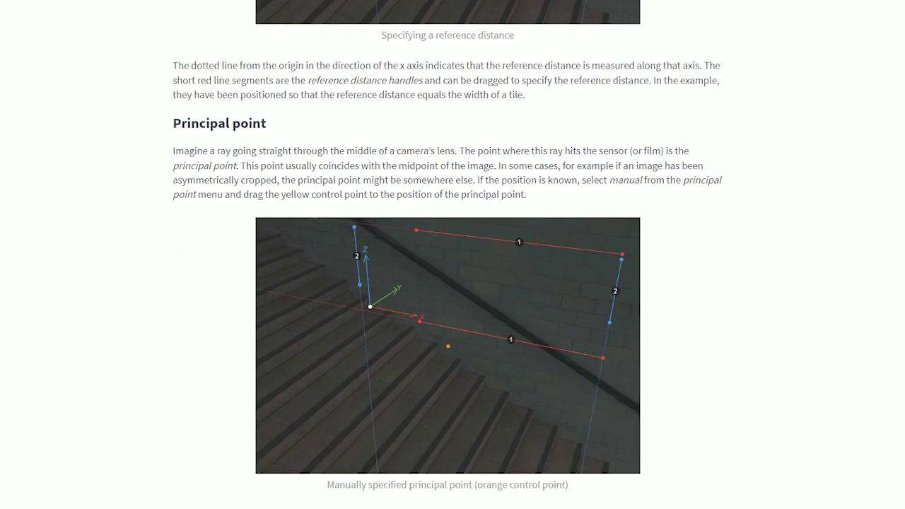
pyautogui.scroll(-3, 452, 283)
pyautogui.scroll(-4, 452, 283)
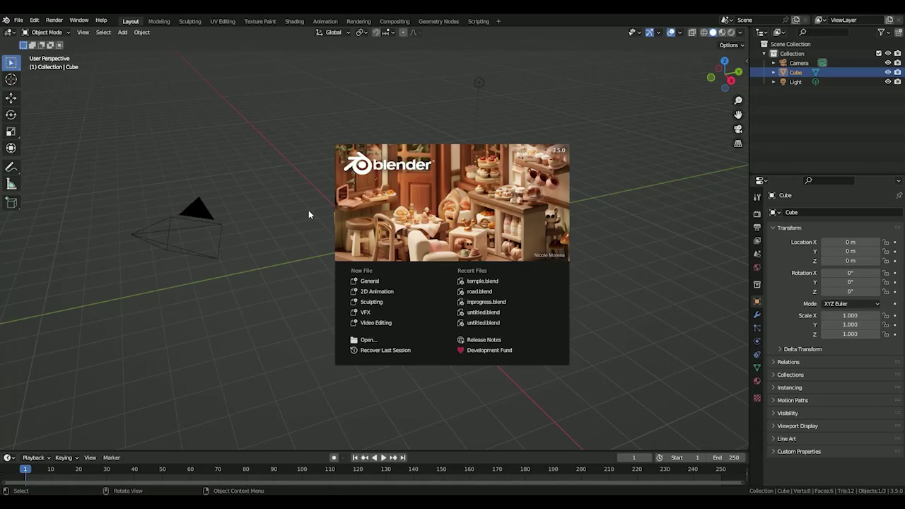
# - Dismiss Blender's splash screen to reach the default scene
pyautogui.click(308, 211)
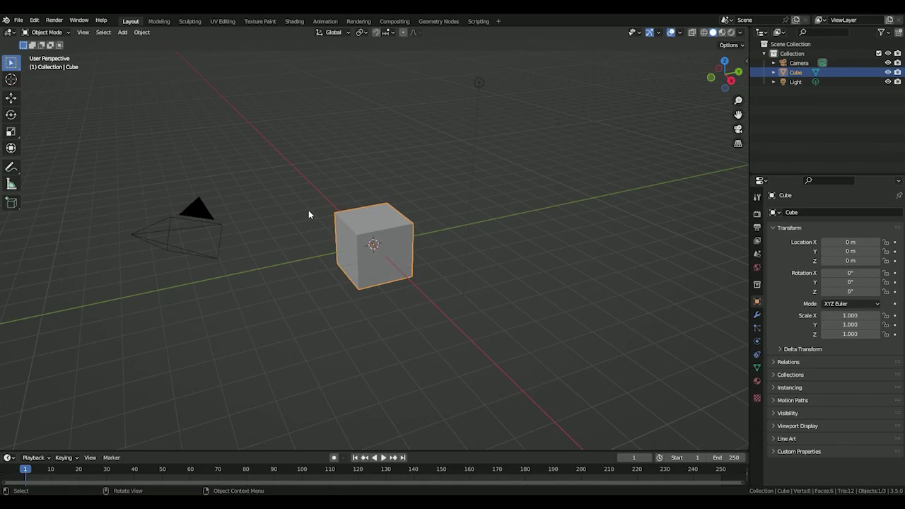
# - In Compositing, enable Use Nodes and connect a new Movie Clip node to the Composite output
pyautogui.click(395, 21)
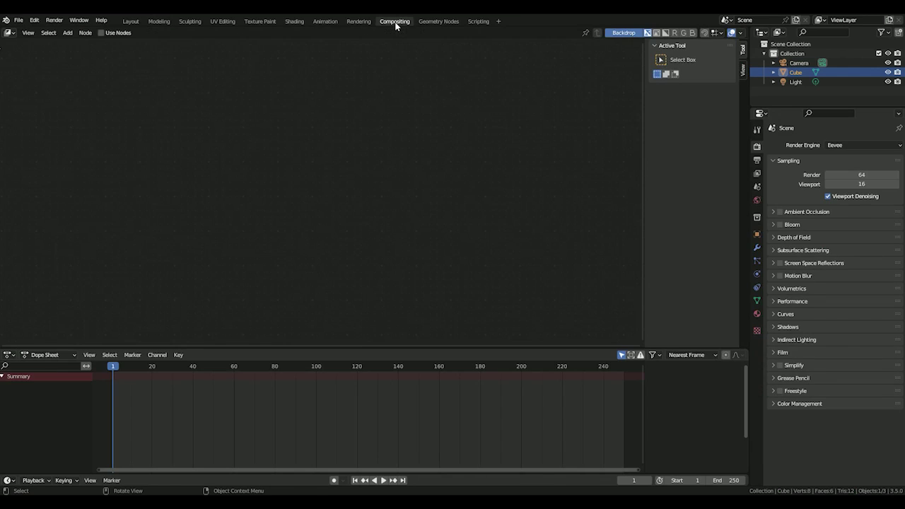
pyautogui.click(103, 33)
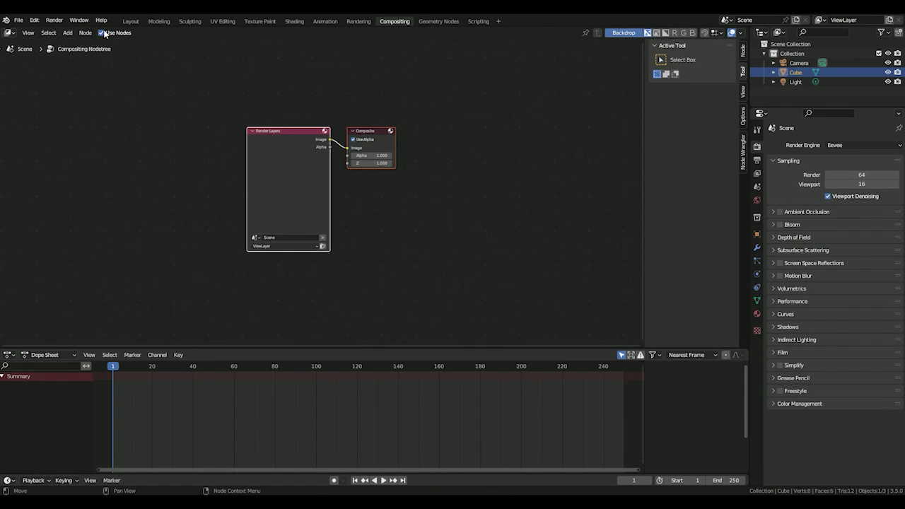
pyautogui.hotkey('shift', 'a')
pyautogui.write('movie')
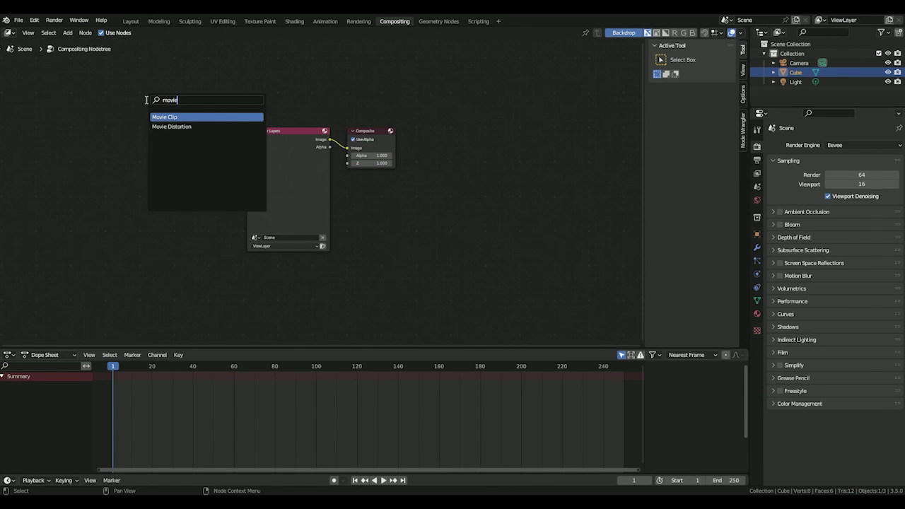
pyautogui.press('Return')
pyautogui.click(148, 133)
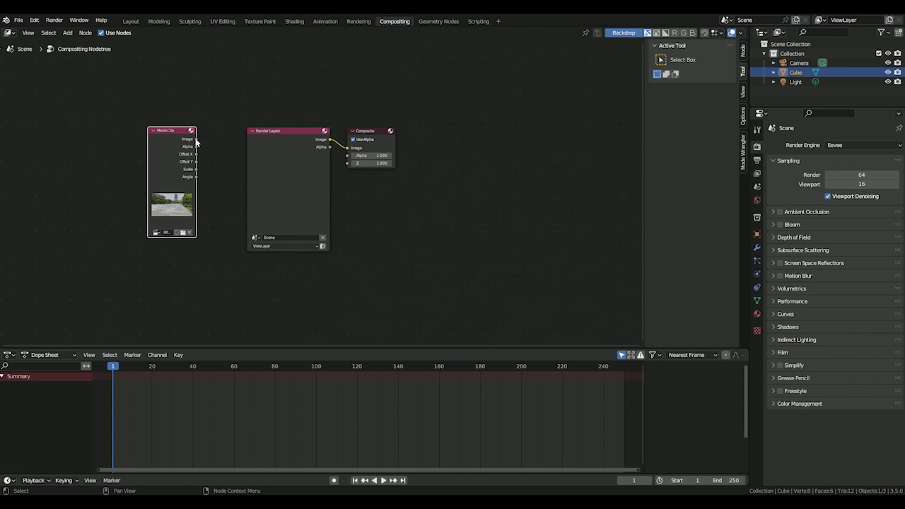
pyautogui.moveTo(328, 151); pyautogui.dragTo(347, 150)
# - Delete the Render Layers node and render the composited plaza image
pyautogui.click(288, 138)
pyautogui.press('x')
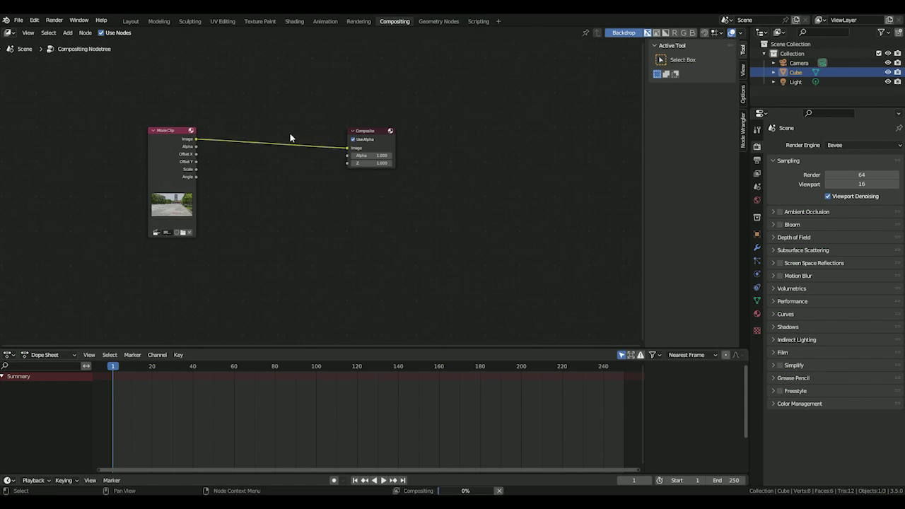
pyautogui.click(54, 21)
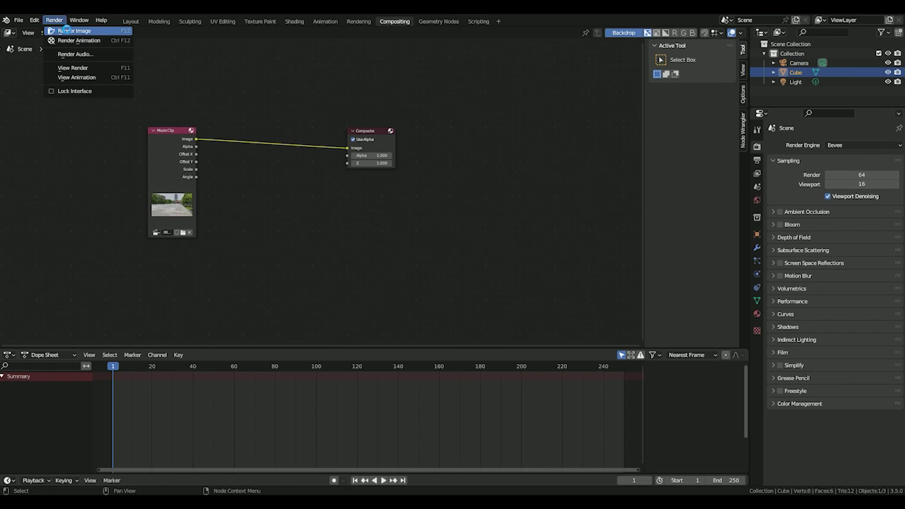
pyautogui.click(64, 31)
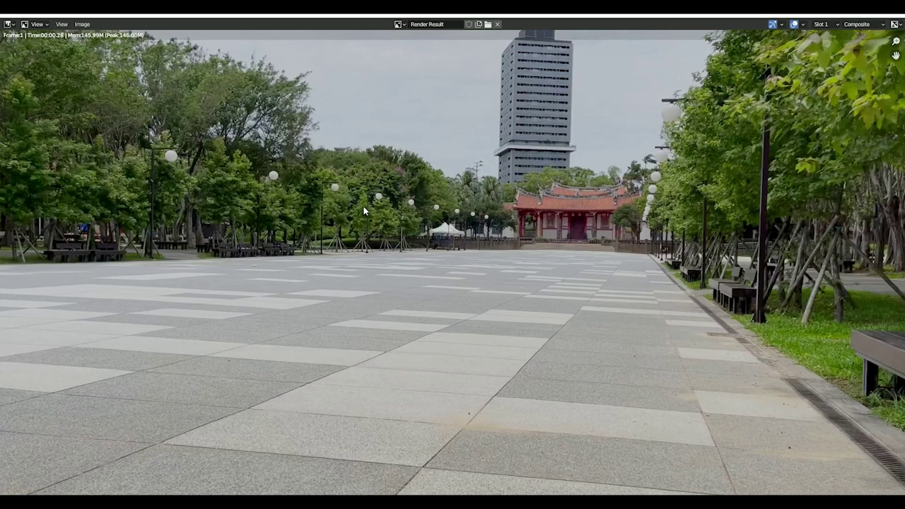
pyautogui.click(82, 24)
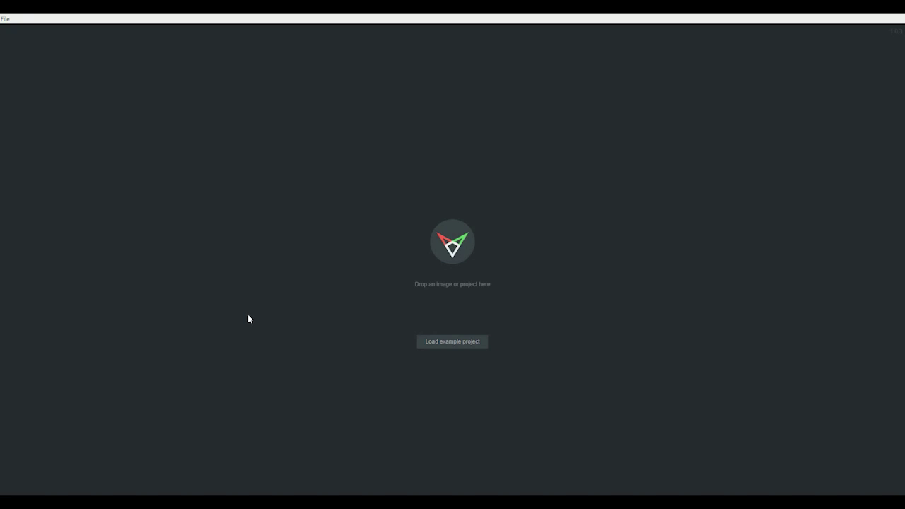
# - Load the plaza photo into fSpy and set Number of vanishing points to 2
pyautogui.click(6, 19)
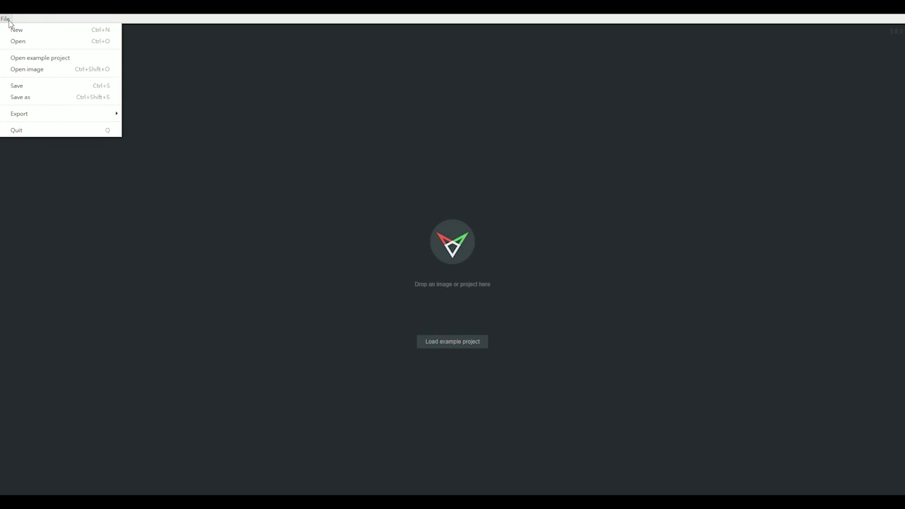
pyautogui.click(44, 58)
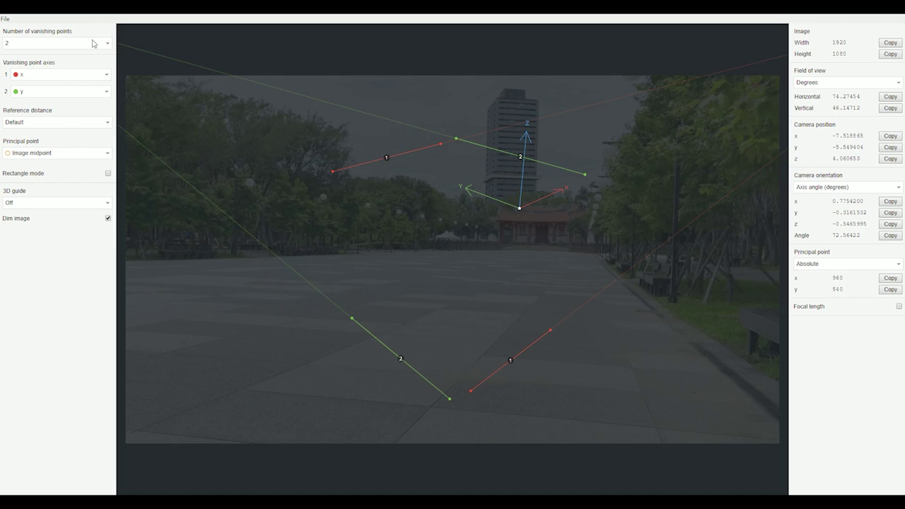
pyautogui.click(92, 43)
pyautogui.click(70, 57)
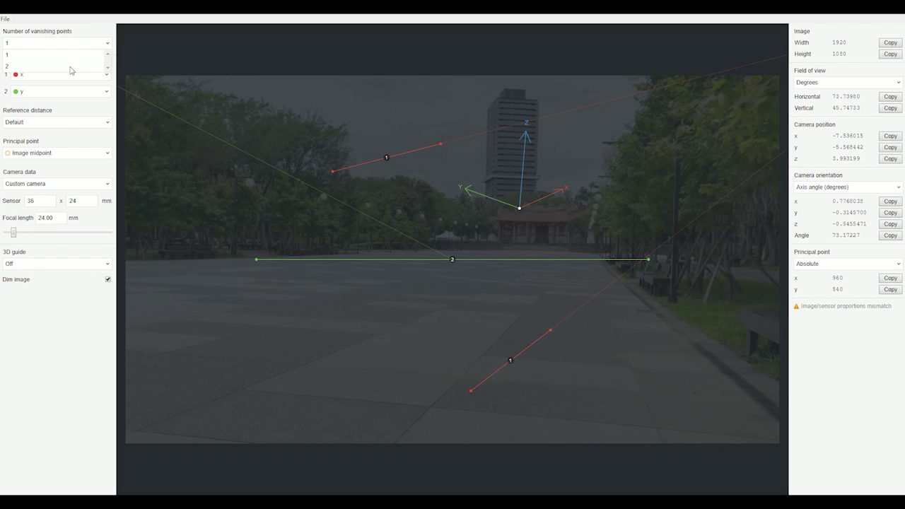
pyautogui.click(70, 66)
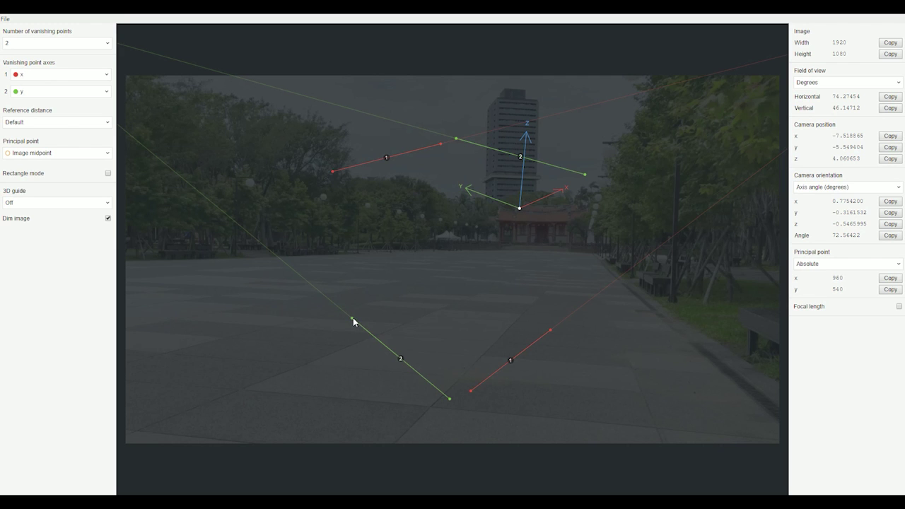
# - Align the green and red vanishing lines with the paving tiles
pyautogui.moveTo(351, 318); pyautogui.dragTo(438, 309)
pyautogui.moveTo(449, 399); pyautogui.dragTo(380, 332)
pyautogui.moveTo(455, 138); pyautogui.dragTo(521, 313)
pyautogui.moveTo(584, 174); pyautogui.dragTo(482, 354)
pyautogui.moveTo(549, 330); pyautogui.dragTo(409, 336)
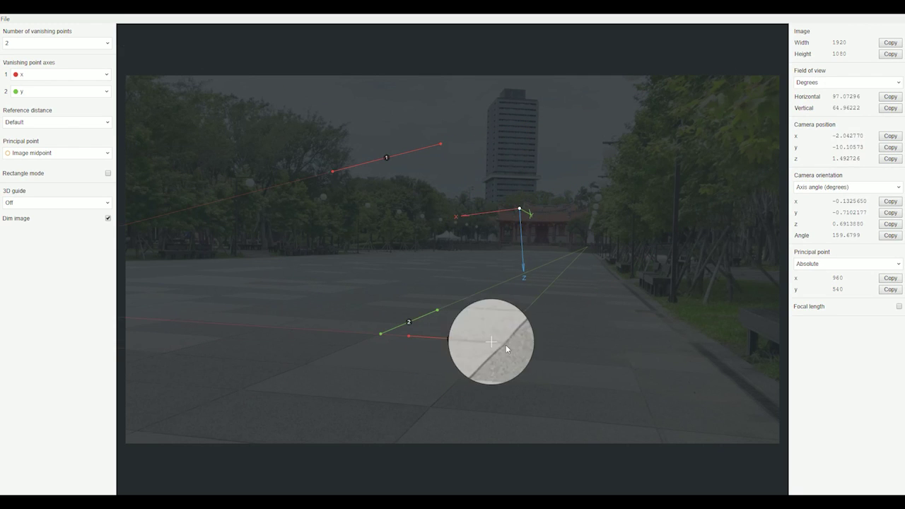
pyautogui.moveTo(332, 171); pyautogui.dragTo(448, 310)
pyautogui.moveTo(440, 144); pyautogui.dragTo(503, 313)
# - Set the 3D guide to Box to check the calibration
pyautogui.click(56, 202)
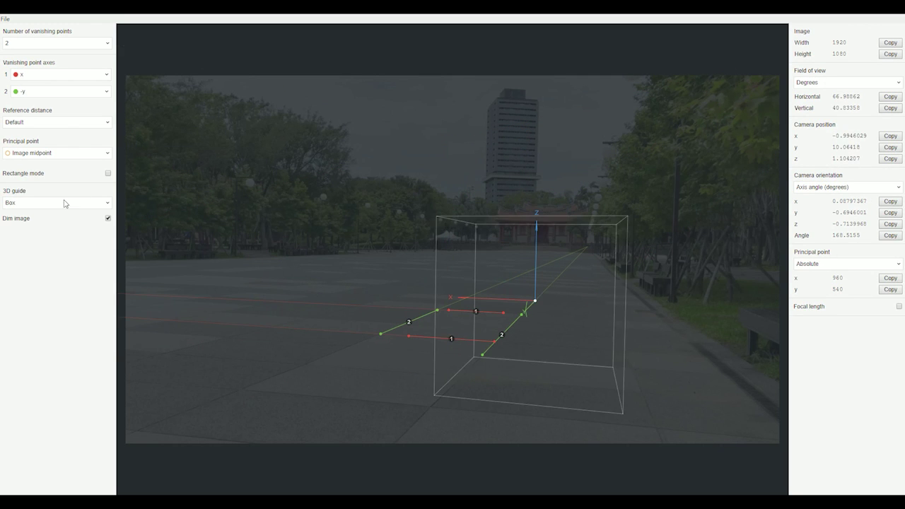
pyautogui.click(28, 234)
pyautogui.click(6, 19)
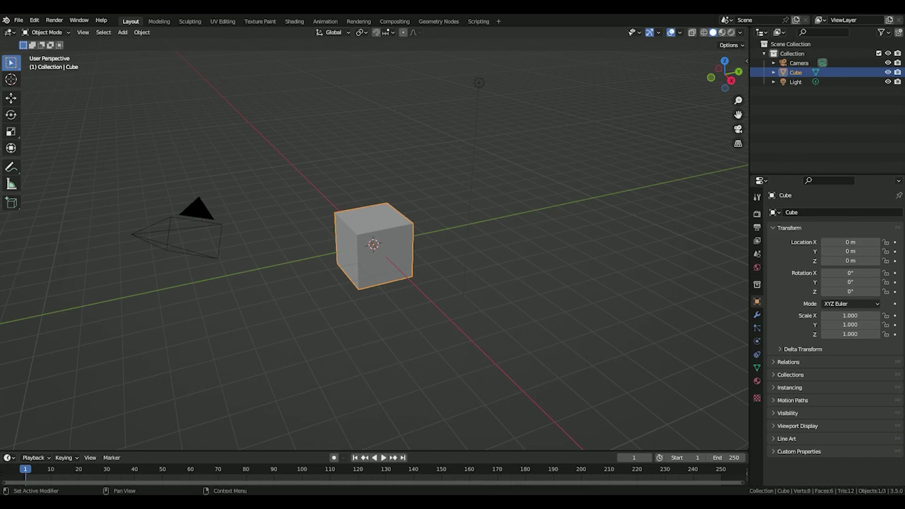
# - Import the temple.fspy camera and delete the default cube
pyautogui.click(18, 20)
pyautogui.moveTo(42, 148)
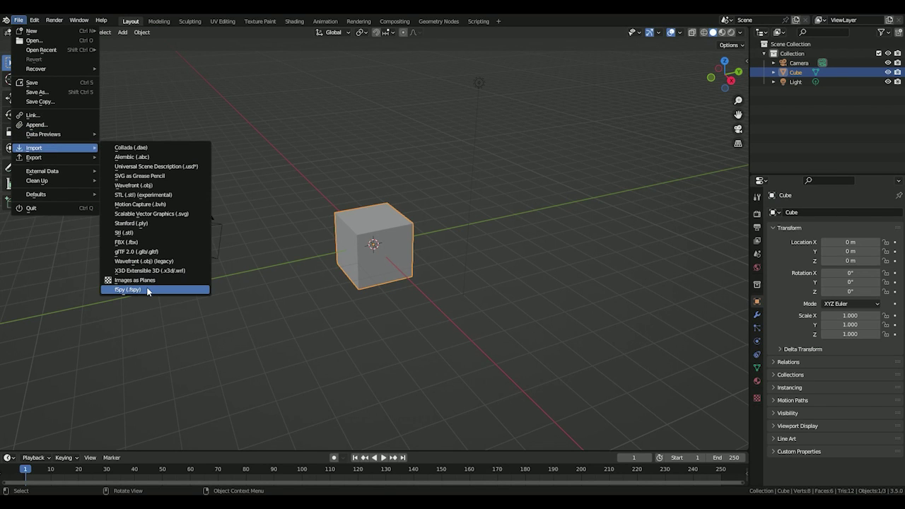
pyautogui.click(148, 290)
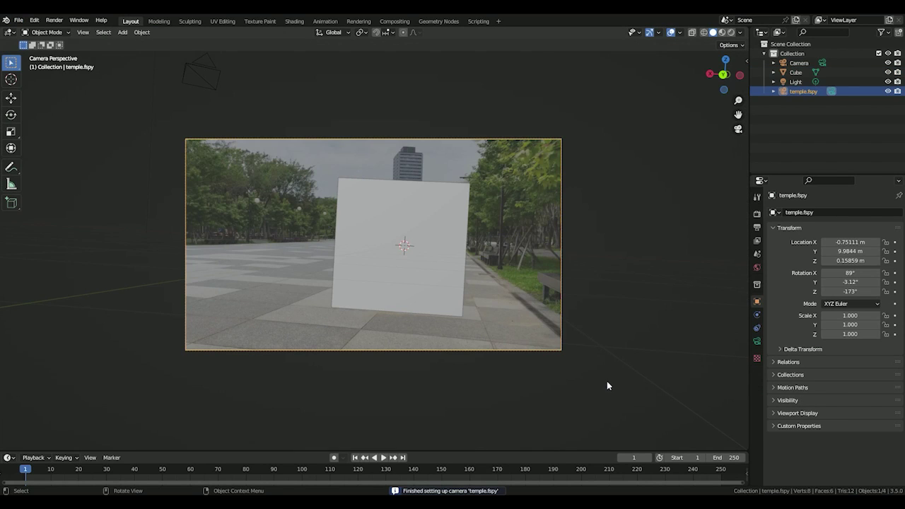
pyautogui.press('Delete')
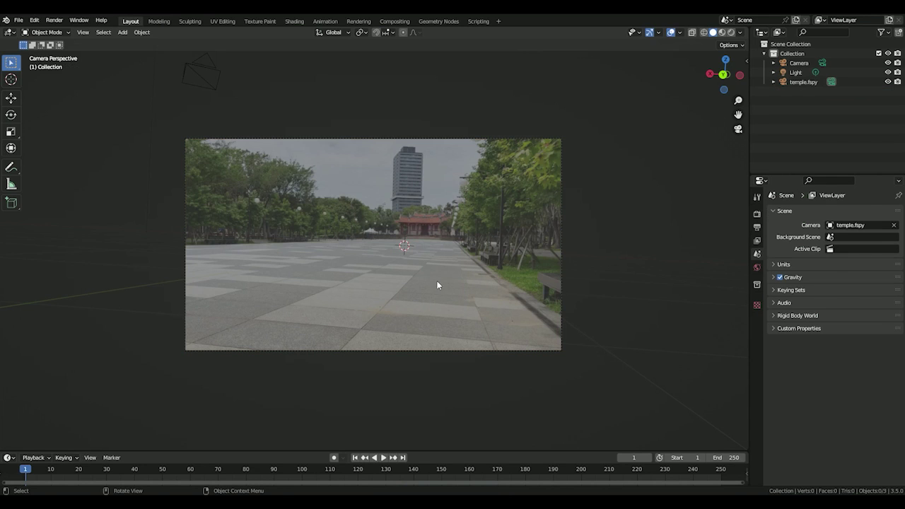
# - Add a ground plane stretched along Y and show the Procedural Crowds sidebar panel
pyautogui.hotkey('shift', 'a')
pyautogui.click(616, 271)
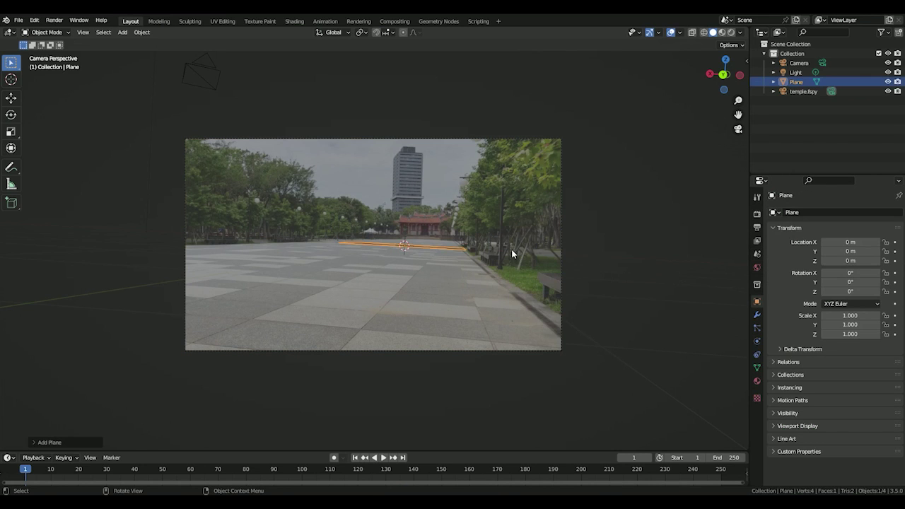
pyautogui.press('s')
pyautogui.press('y')
pyautogui.click(680, 265)
pyautogui.press('n')
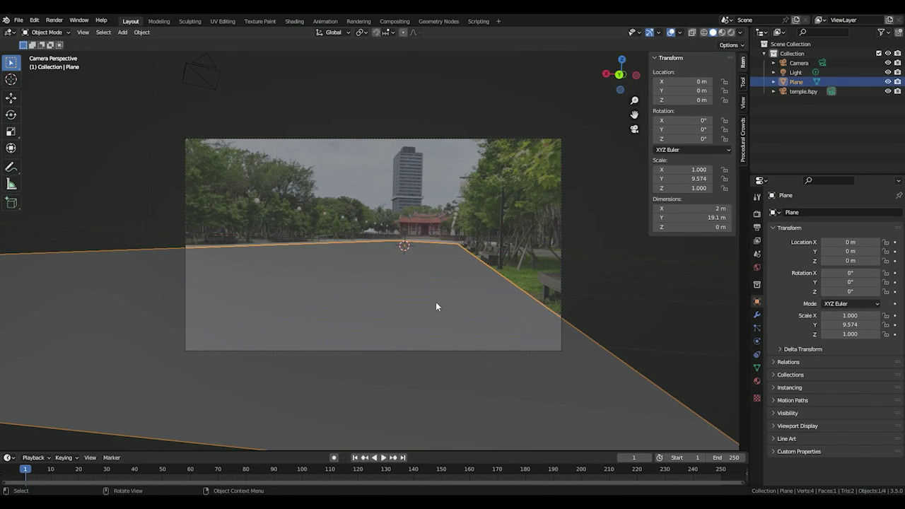
pyautogui.click(742, 142)
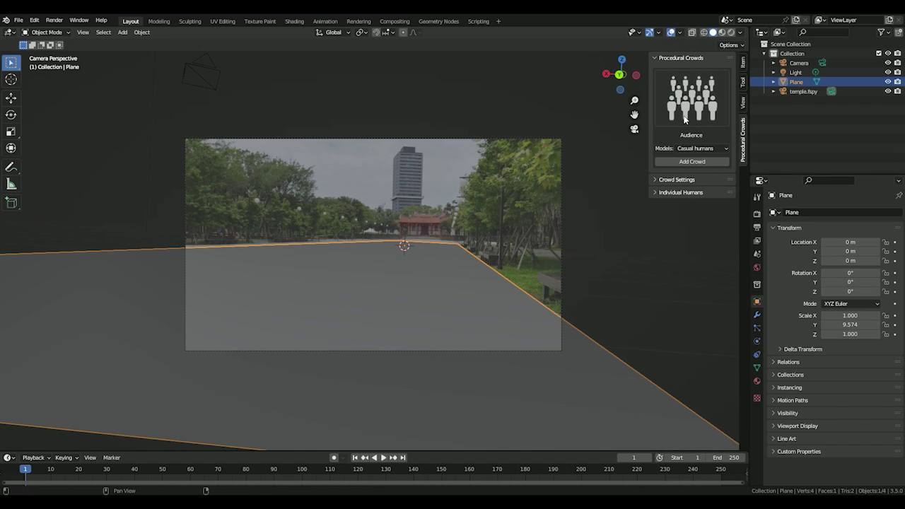
# - Add a Casual humans crowd, reduce People Scale and Personal Space, and change Width and Thickness
pyautogui.click(687, 162)
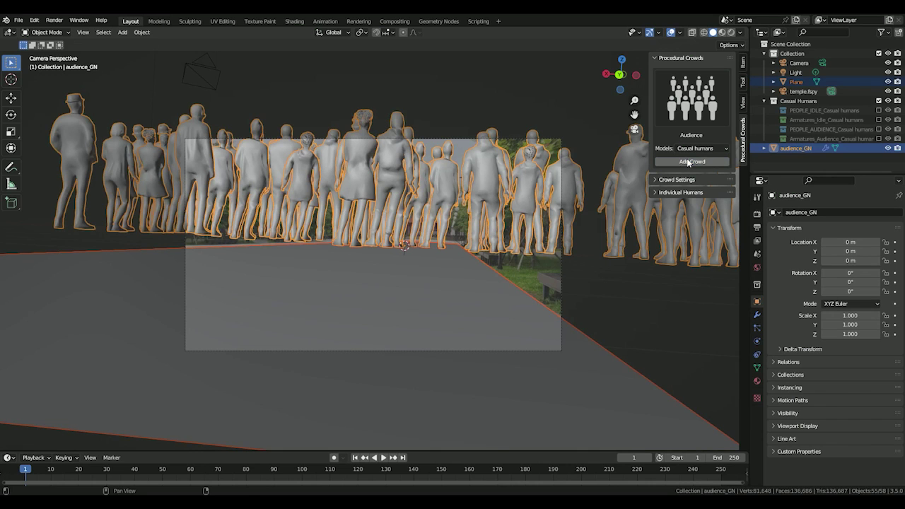
pyautogui.click(674, 180)
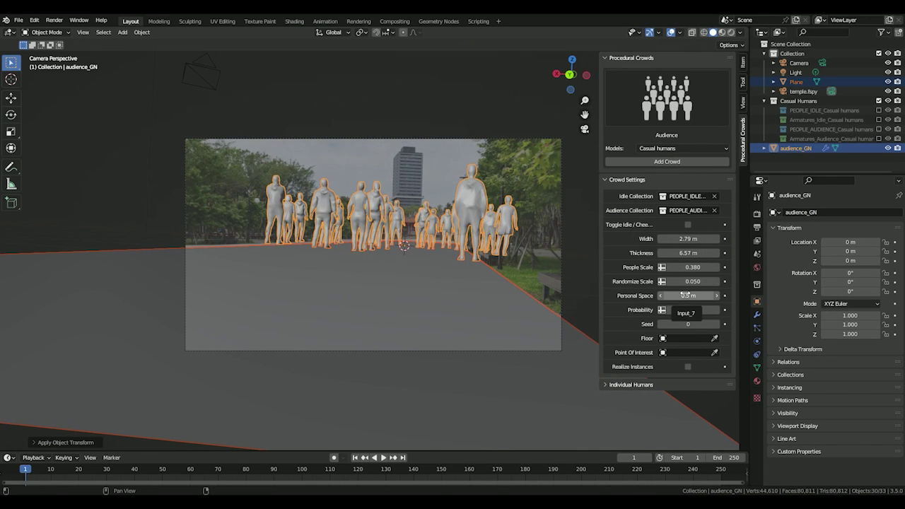
pyautogui.moveTo(687, 295); pyautogui.dragTo(696, 301)
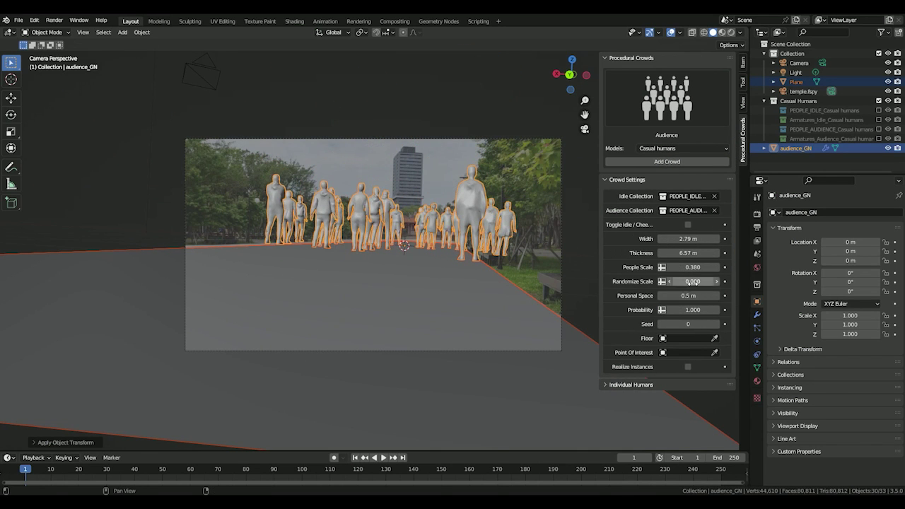
pyautogui.moveTo(692, 268)
pyautogui.mouseDown()
pyautogui.moveTo(674, 267)
pyautogui.moveTo(671, 239)
pyautogui.moveTo(706, 253)
pyautogui.mouseUp()
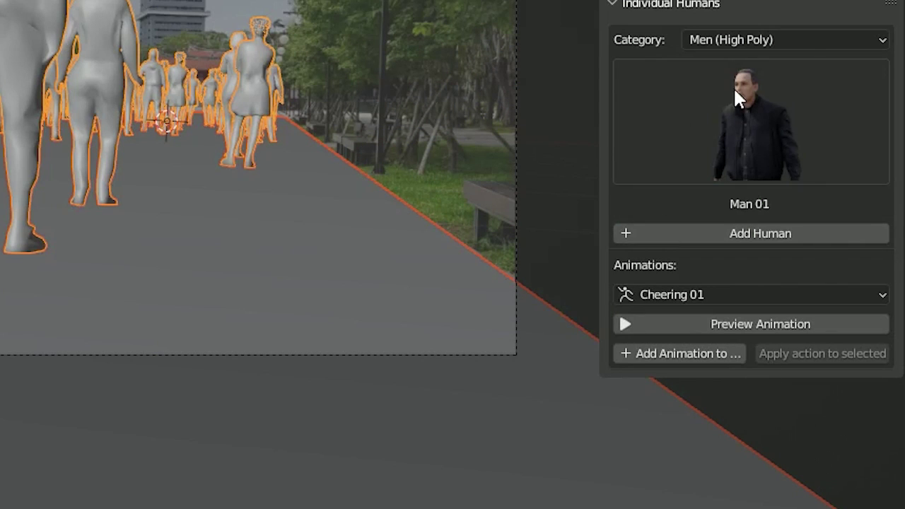
# - Browse the men gallery keeping Man 01, then change Category to Women (High Poly) to show Woman 01–07 pose
pyautogui.click(800, 112)
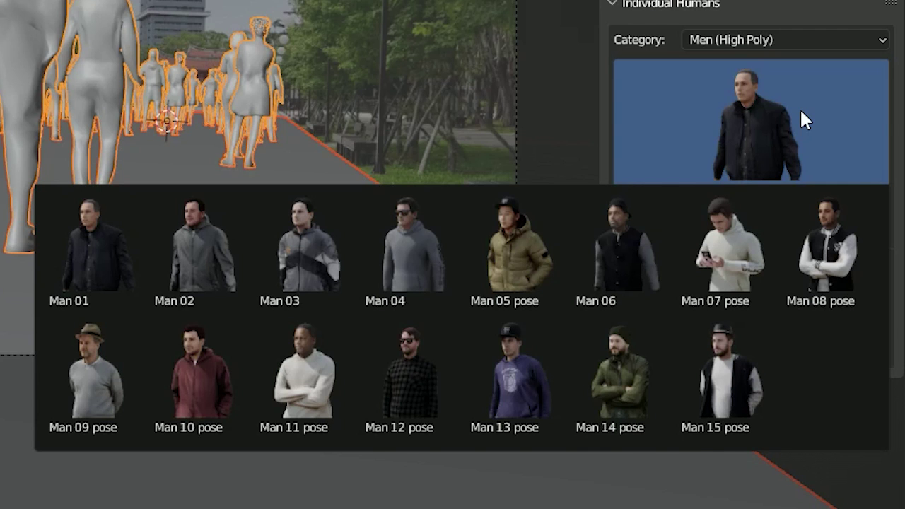
pyautogui.click(799, 107)
pyautogui.click(776, 34)
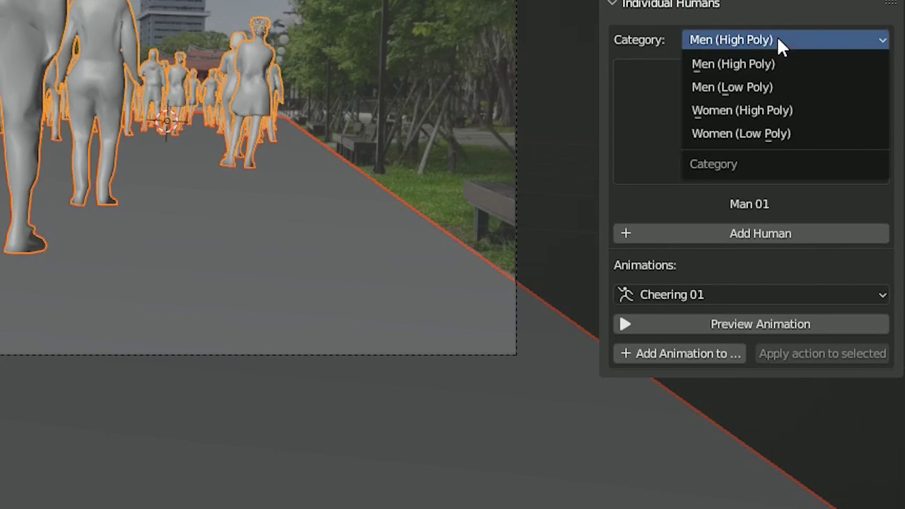
pyautogui.click(796, 111)
pyautogui.click(777, 141)
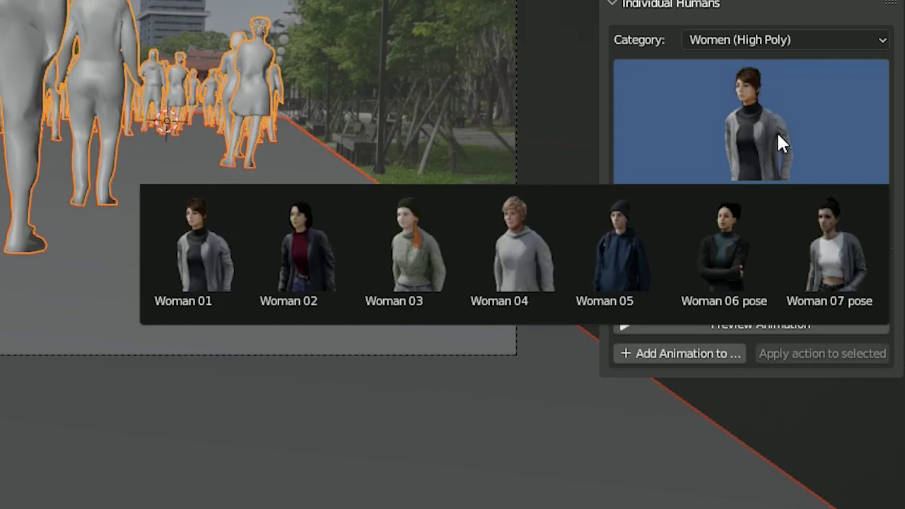